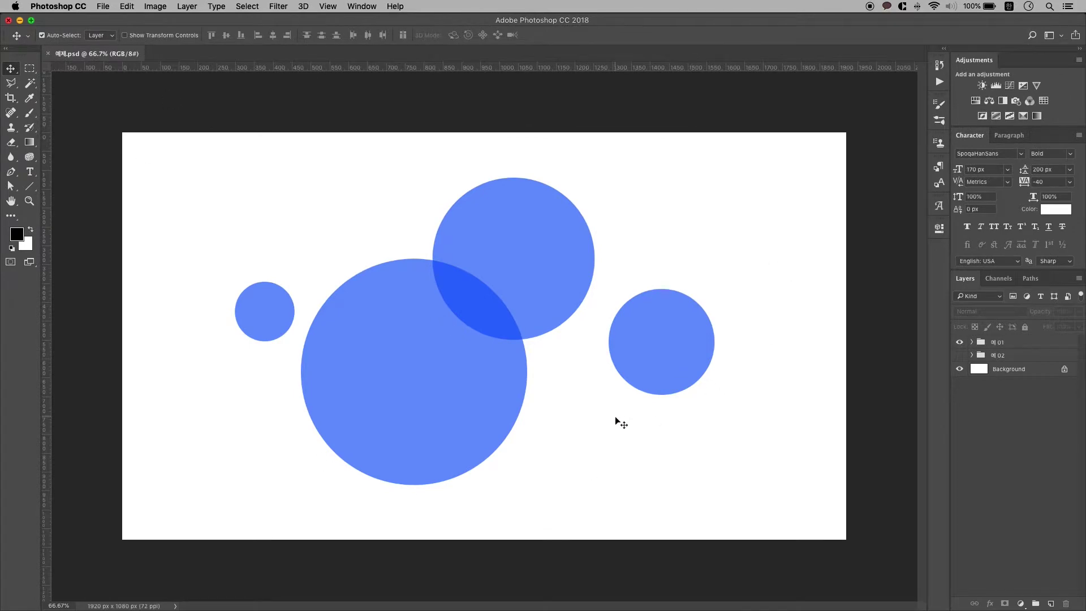
Select all four blue circles on the canvas.
click(506, 317)
click(432, 344)
click(277, 305)
click(718, 341)
drag(748, 493, 250, 226)
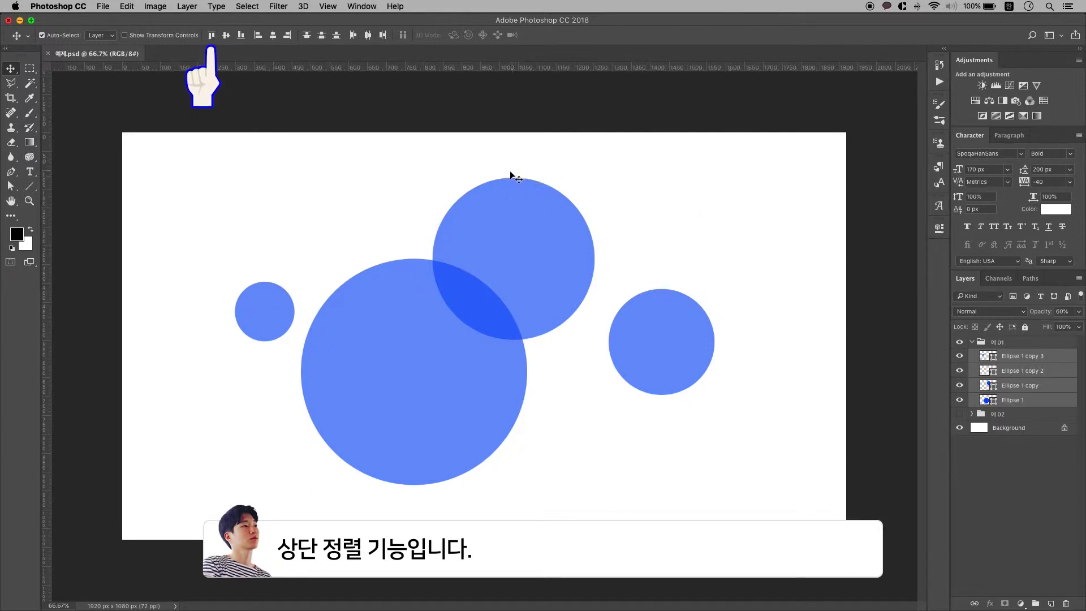
Try aligning the selected circles by top edges, vertical centers and bottom edges, undoing each alignment.
click(211, 36)
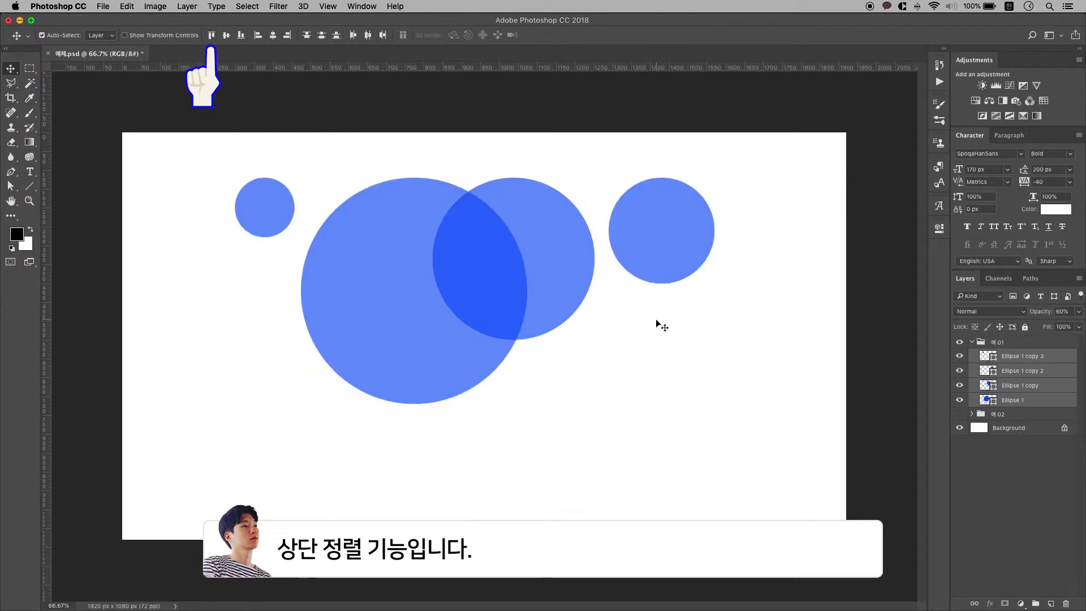
key(super+z)
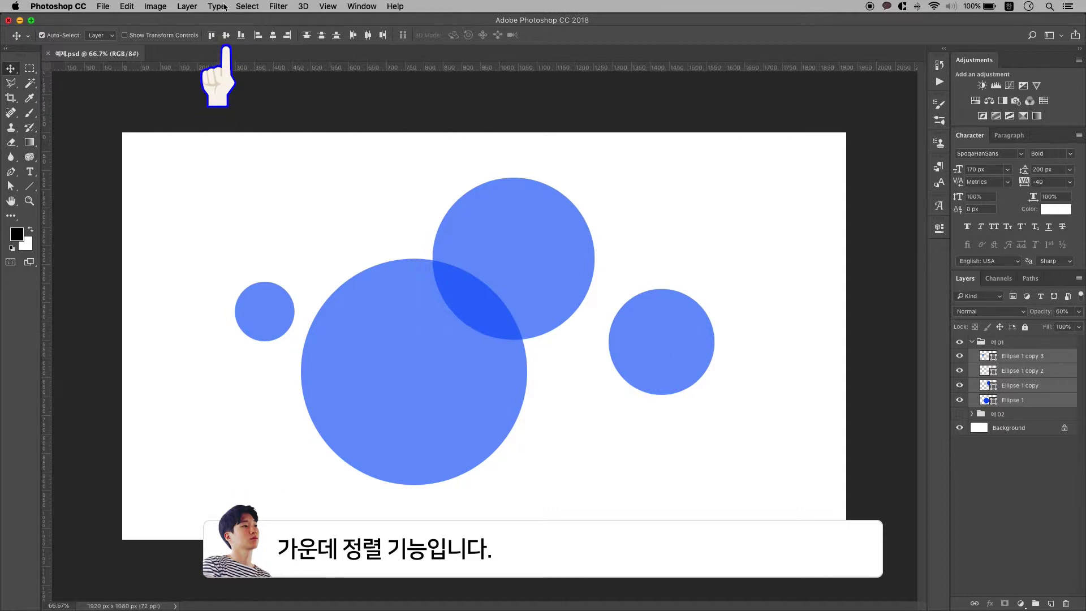
click(227, 35)
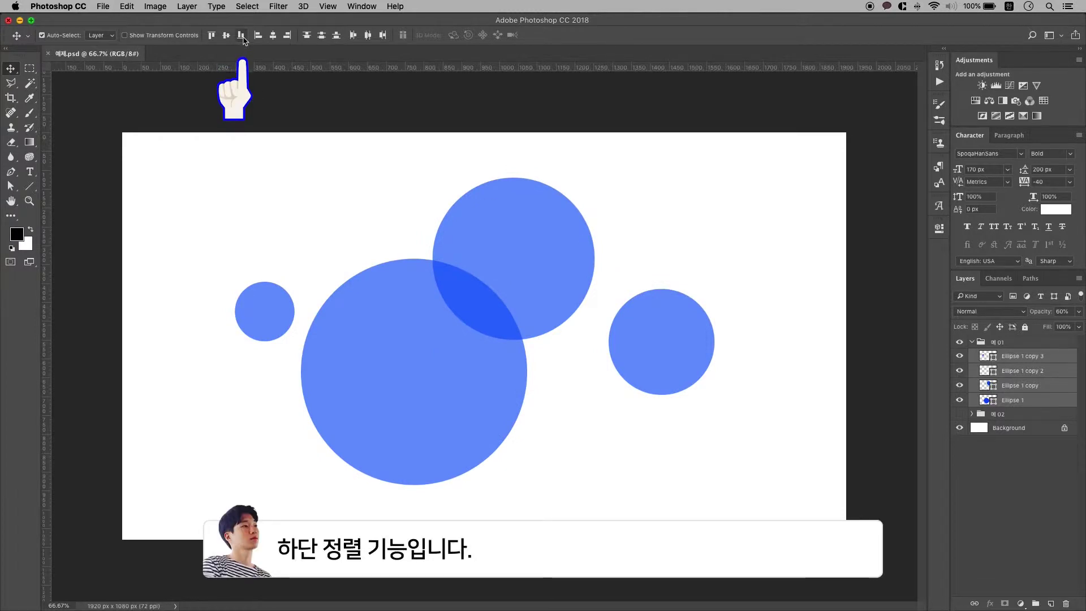
click(241, 35)
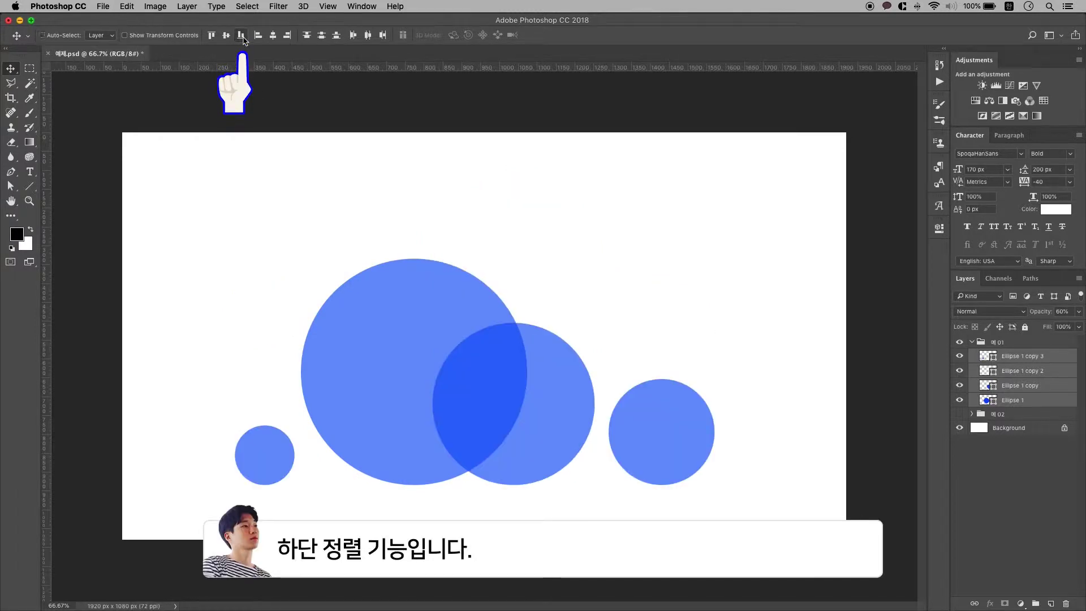
key(super+z)
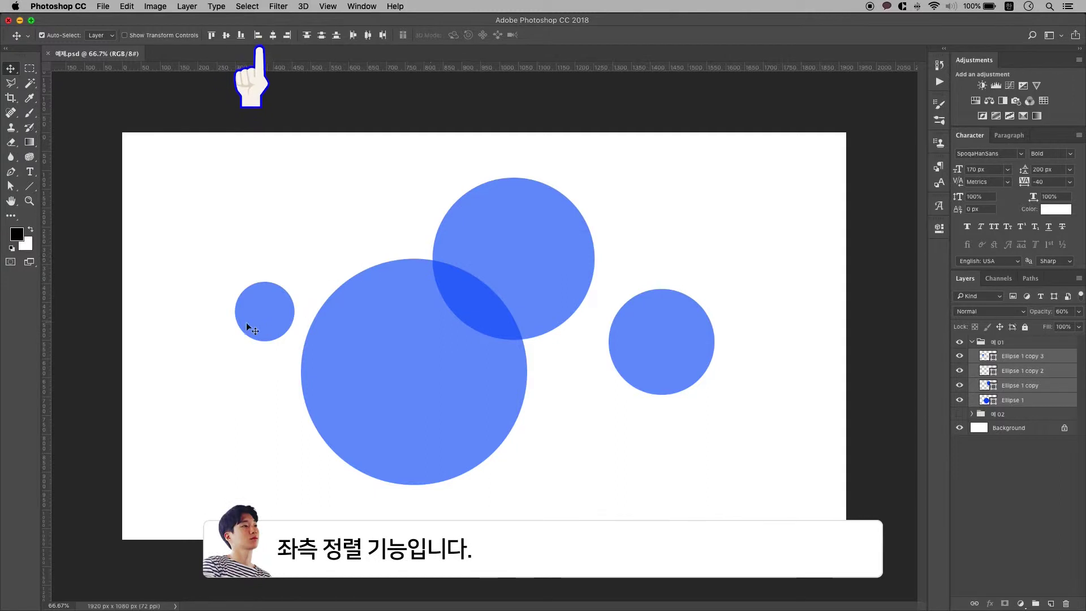
Try aligning the selected circles by left edges, horizontal centers and right edges, undoing each alignment.
click(258, 35)
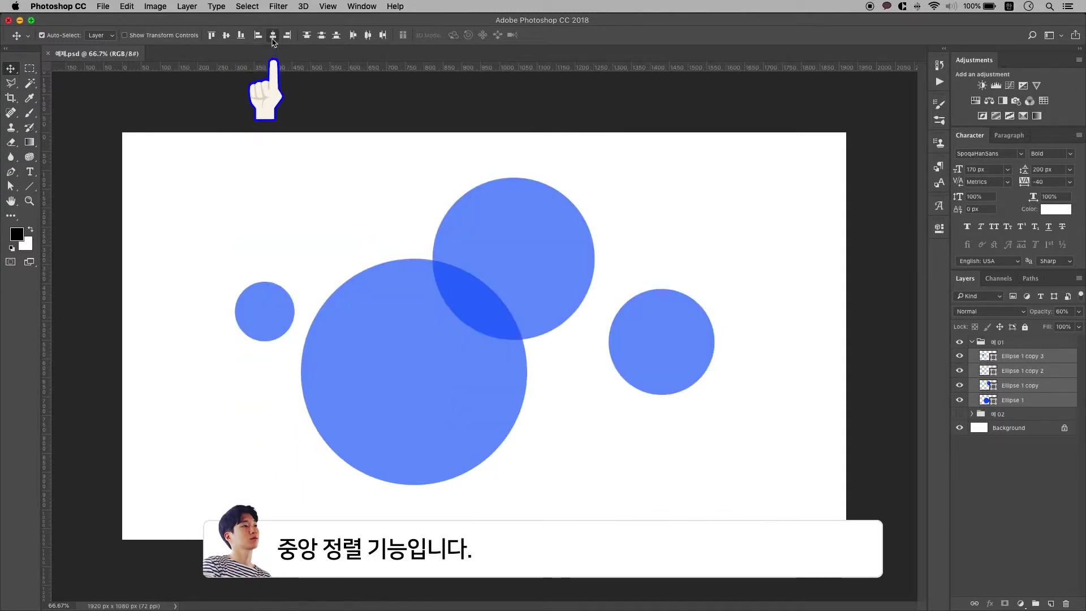
click(272, 35)
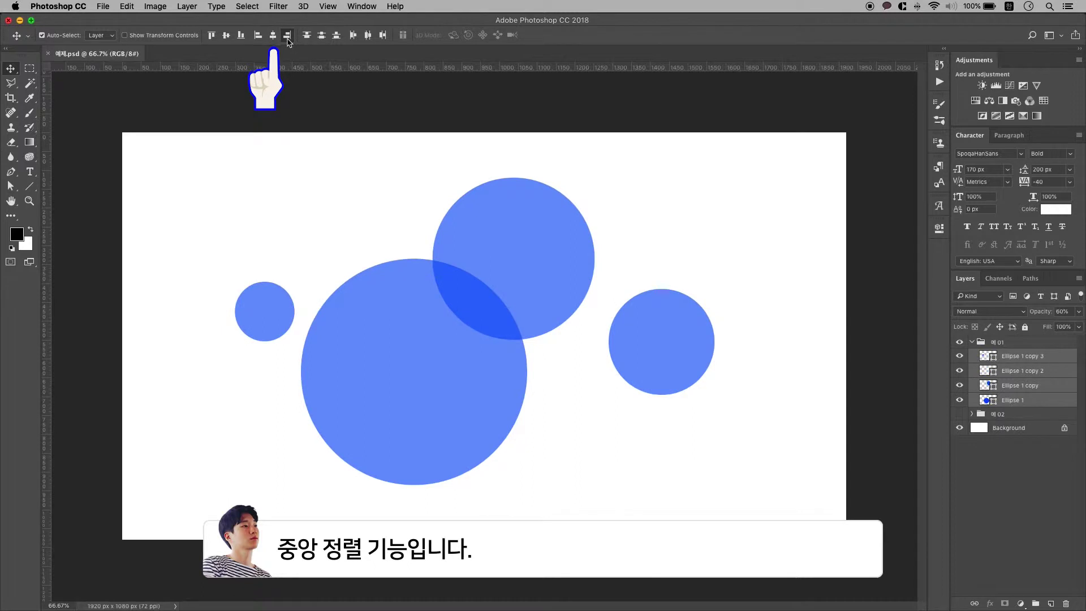
click(287, 37)
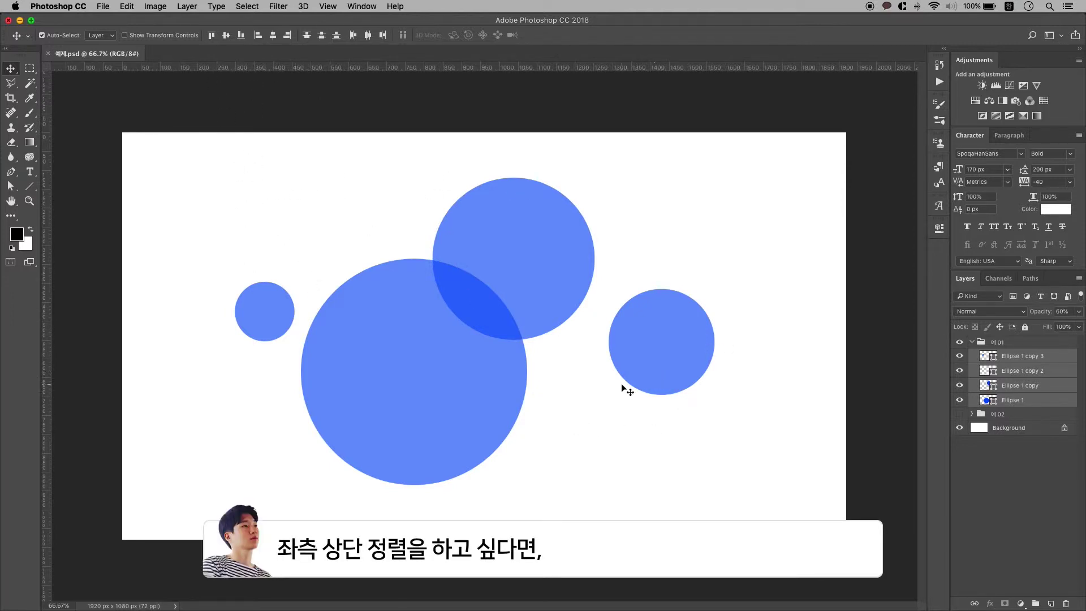
Align the four circles by their top and left edges, and switch them to right and bottom edge alignment.
click(212, 35)
click(258, 35)
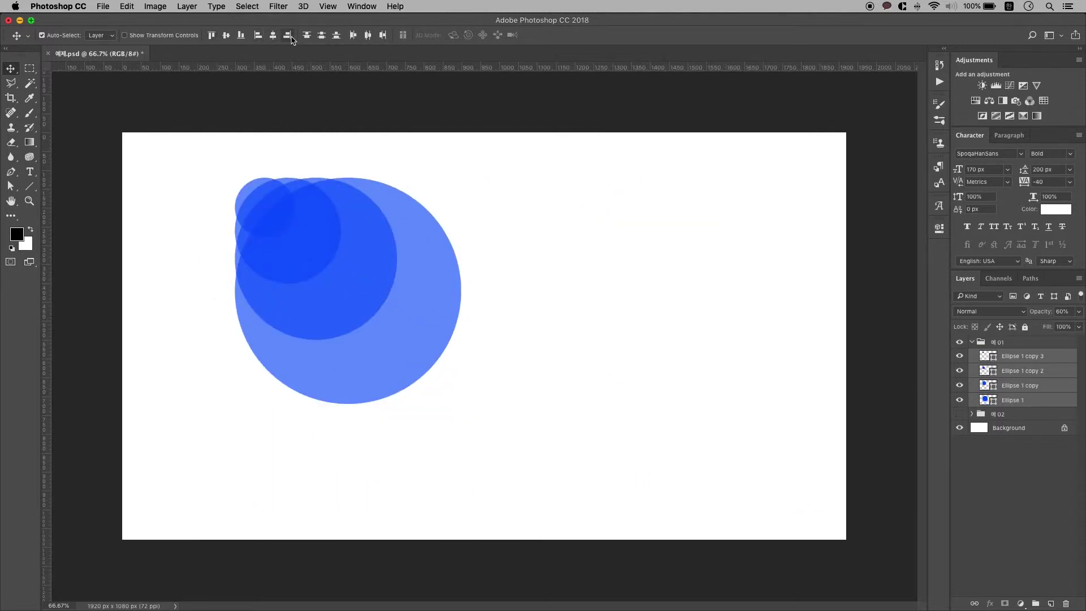
click(287, 35)
click(241, 36)
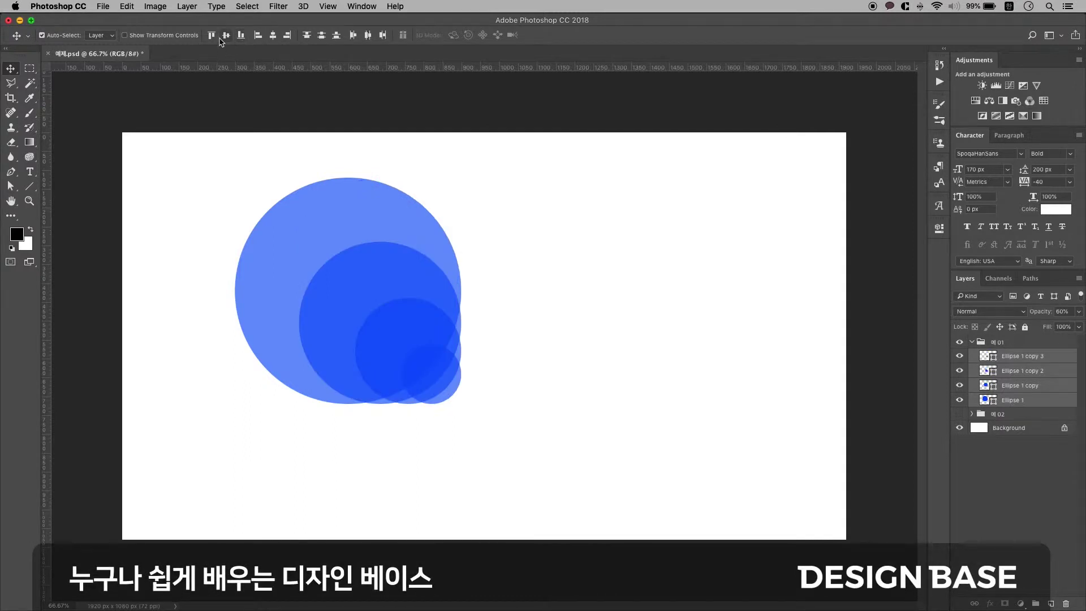
Align the circles by vertical and horizontal centers to make them concentric, and move them slightly down and to the right.
click(226, 35)
click(273, 35)
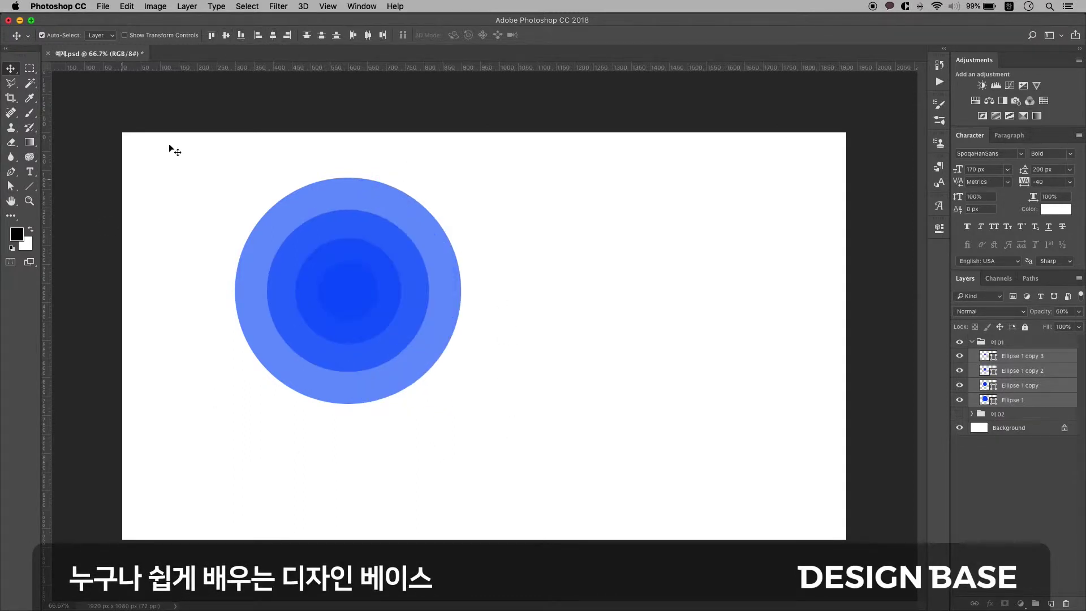
drag(410, 253, 430, 297)
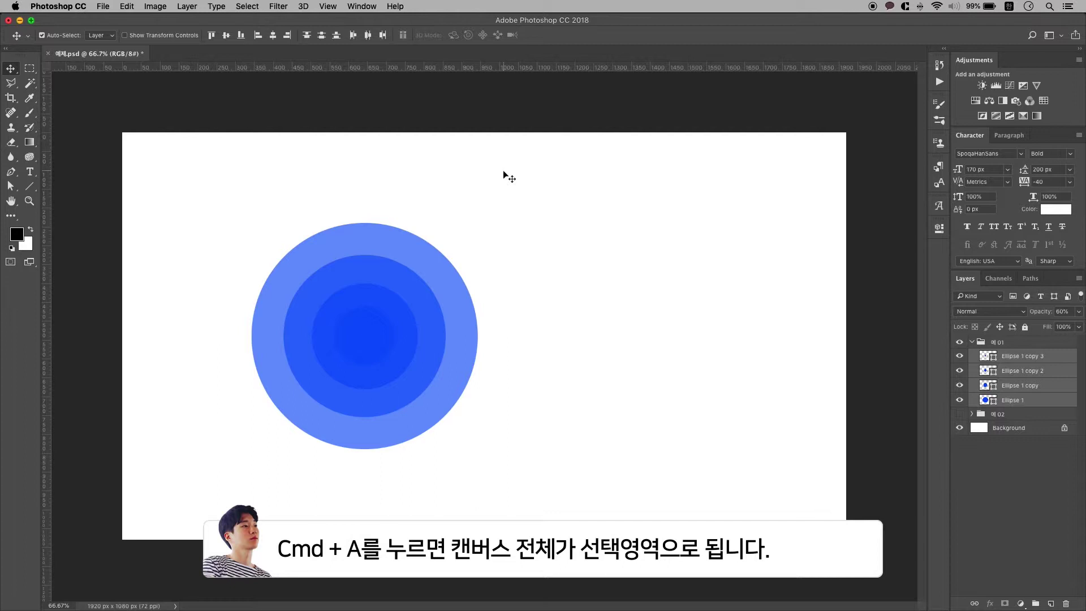
Select the entire canvas and align the circles to its horizontal center, followed by its top and left edges.
key(super)
key(super+a)
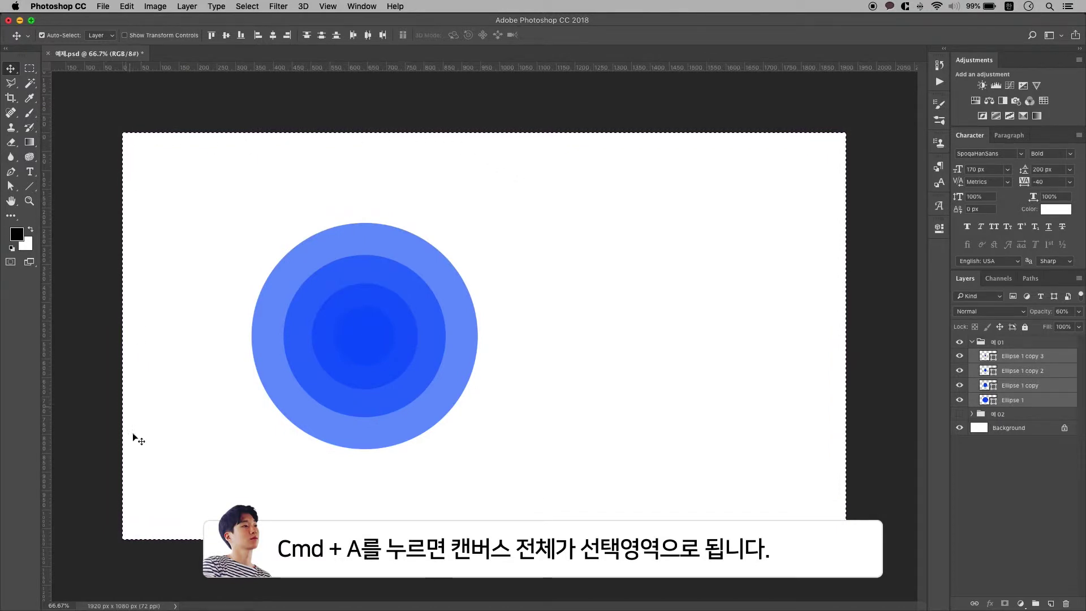
click(272, 35)
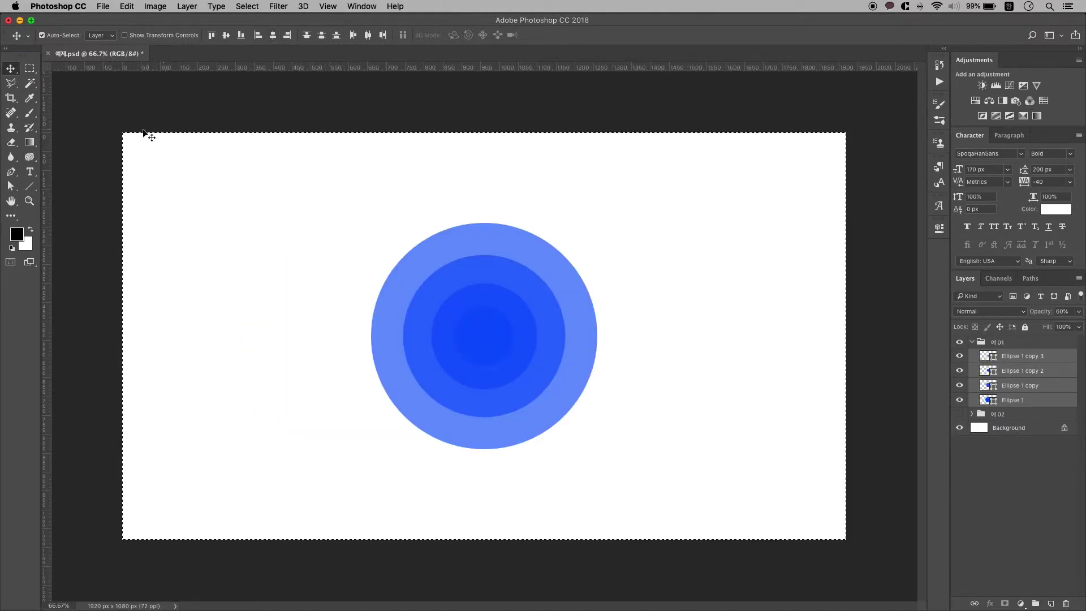
click(212, 35)
click(259, 35)
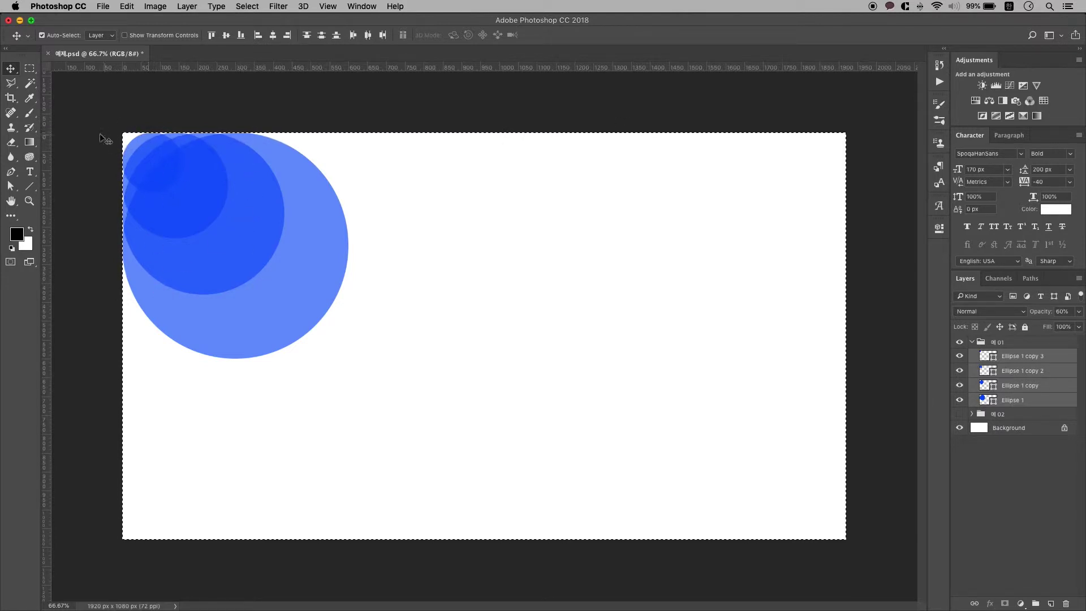
Center the circles horizontally and vertically on the canvas and remove the canvas selection.
click(272, 35)
click(226, 36)
key(ctrl+d)
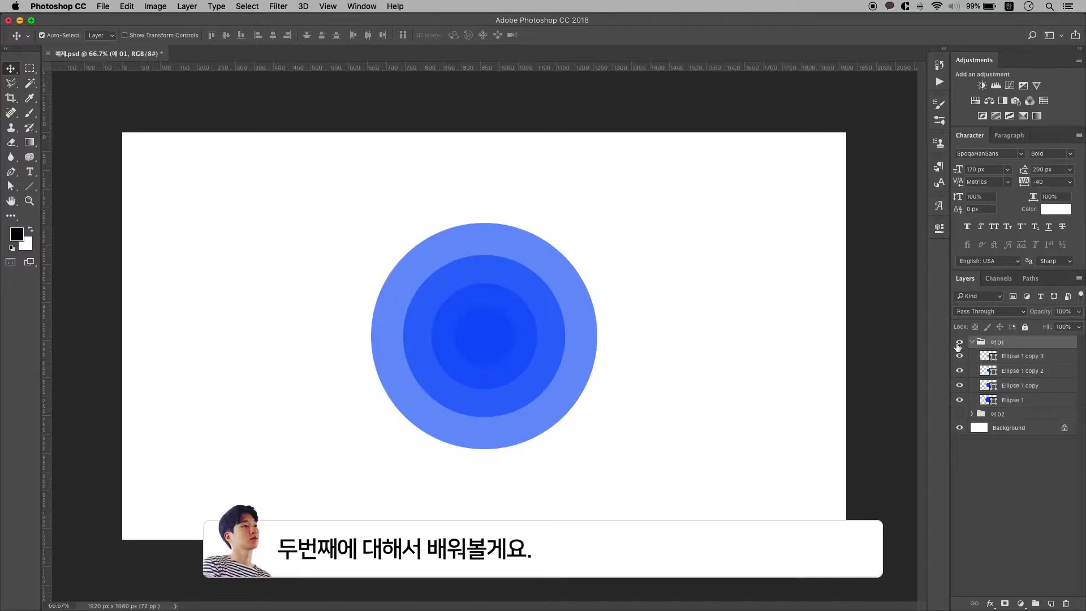
Hide the 예 01 group and show the 예 02 group with only its 정비율 subgroup visible.
click(959, 343)
click(970, 343)
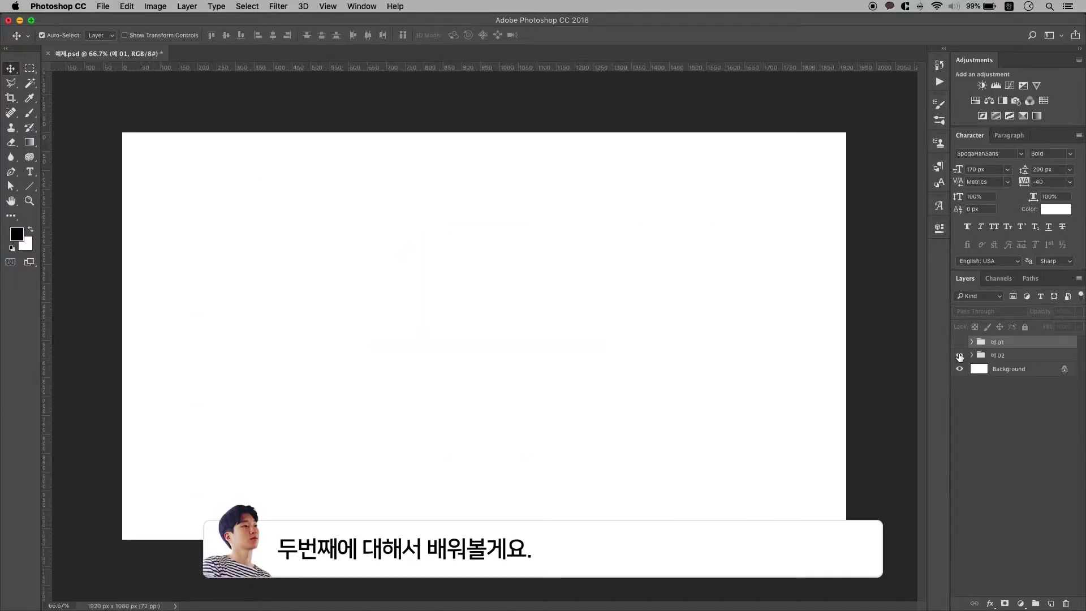
click(959, 355)
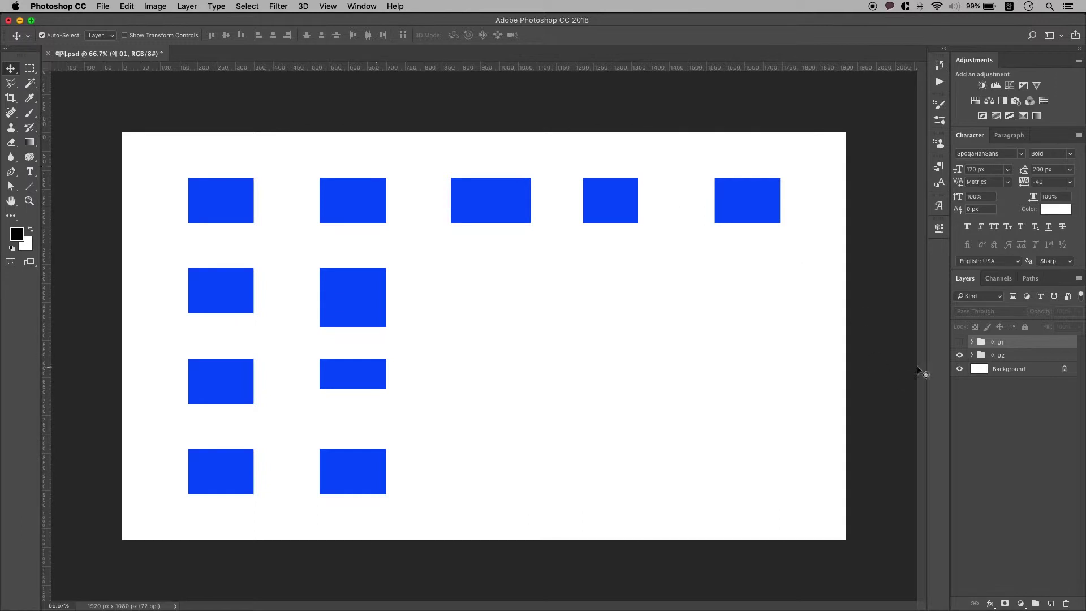
click(972, 355)
click(958, 381)
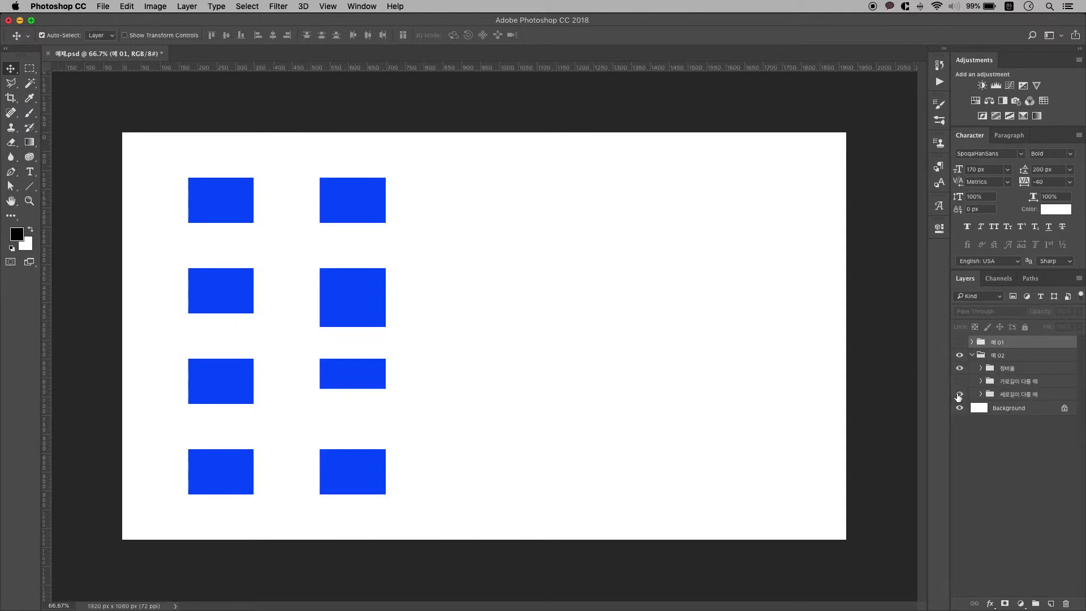
click(958, 394)
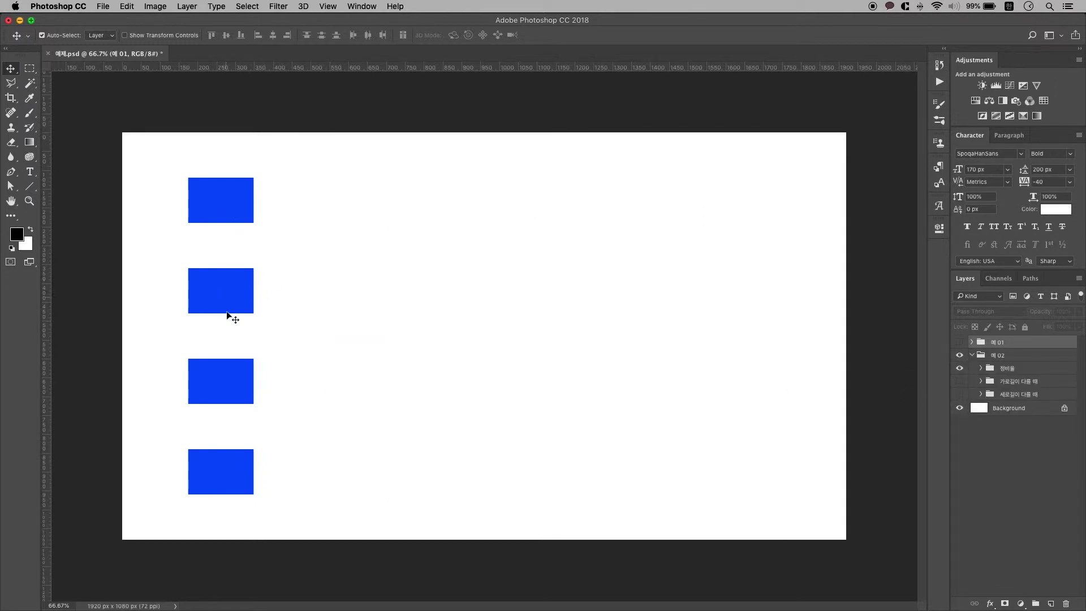
Display the guides over the canvas and select each of the four stacked rectangles in turn.
click(242, 188)
click(238, 290)
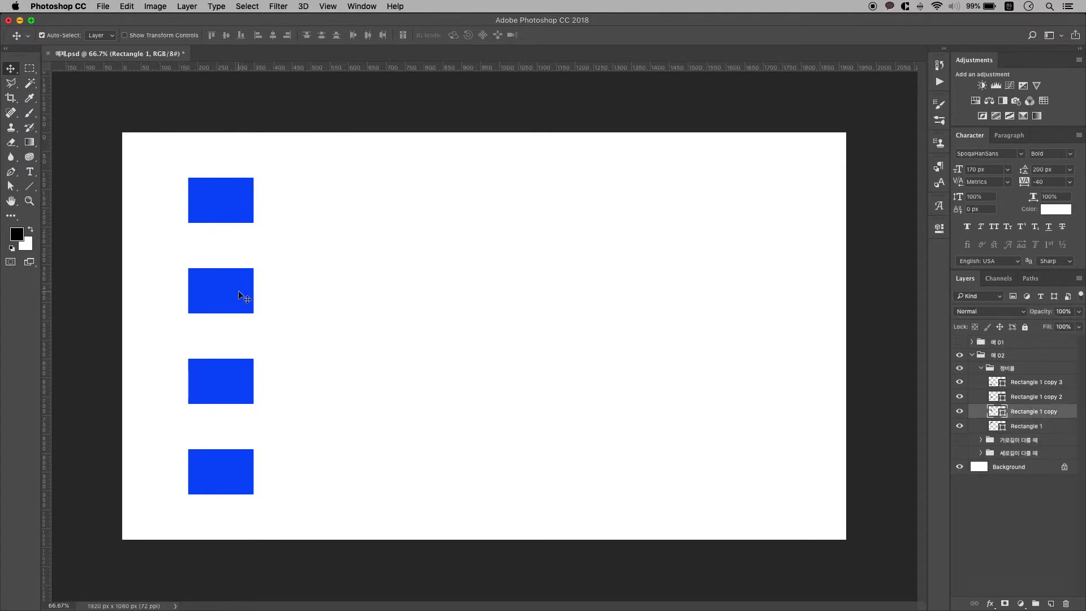
click(239, 392)
click(249, 458)
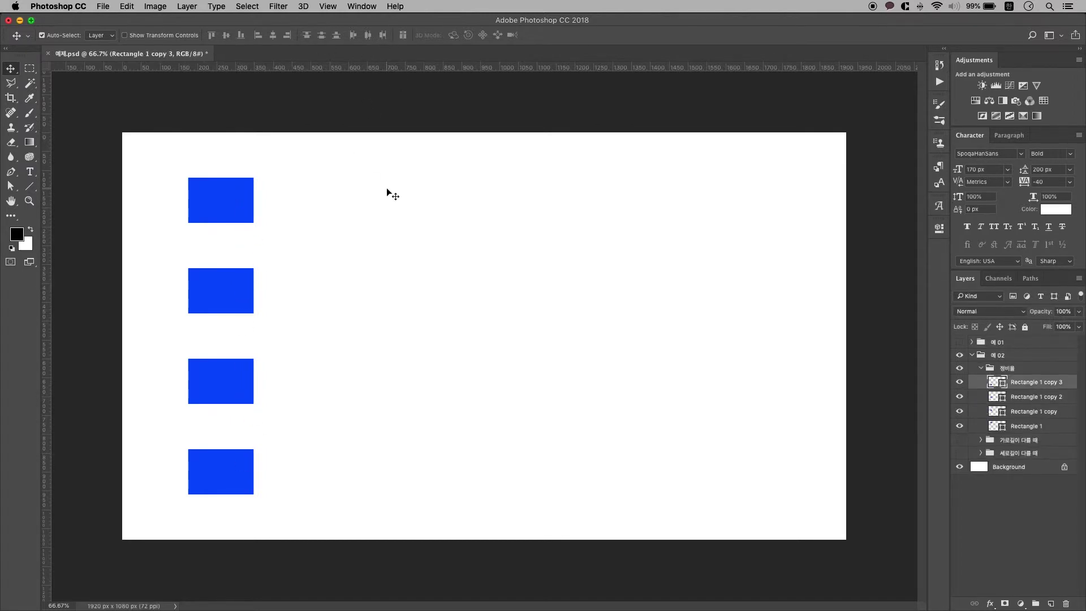
key(super+semicolon)
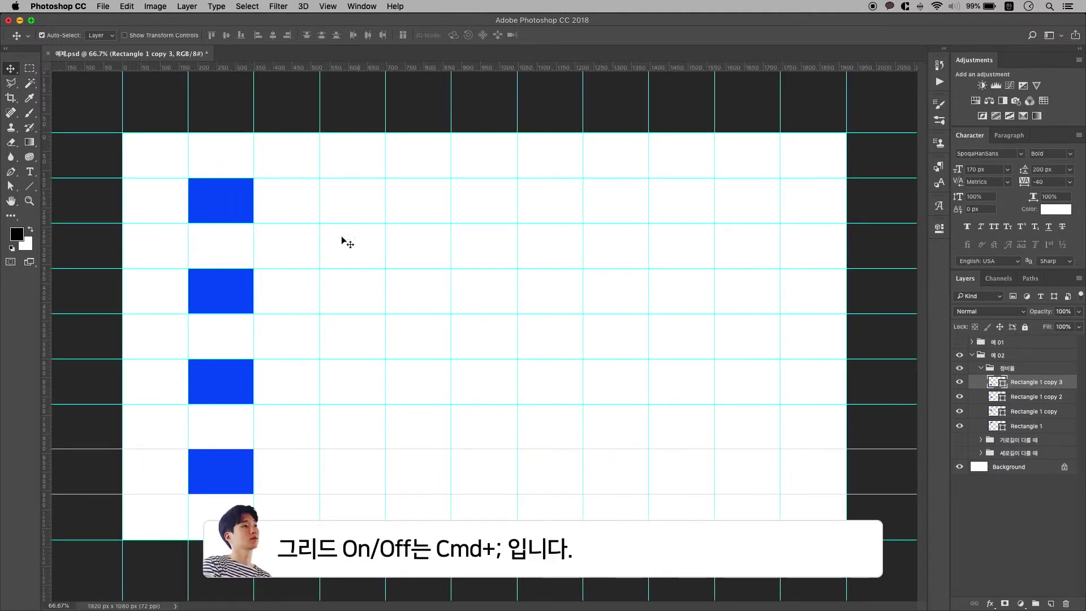
click(305, 274)
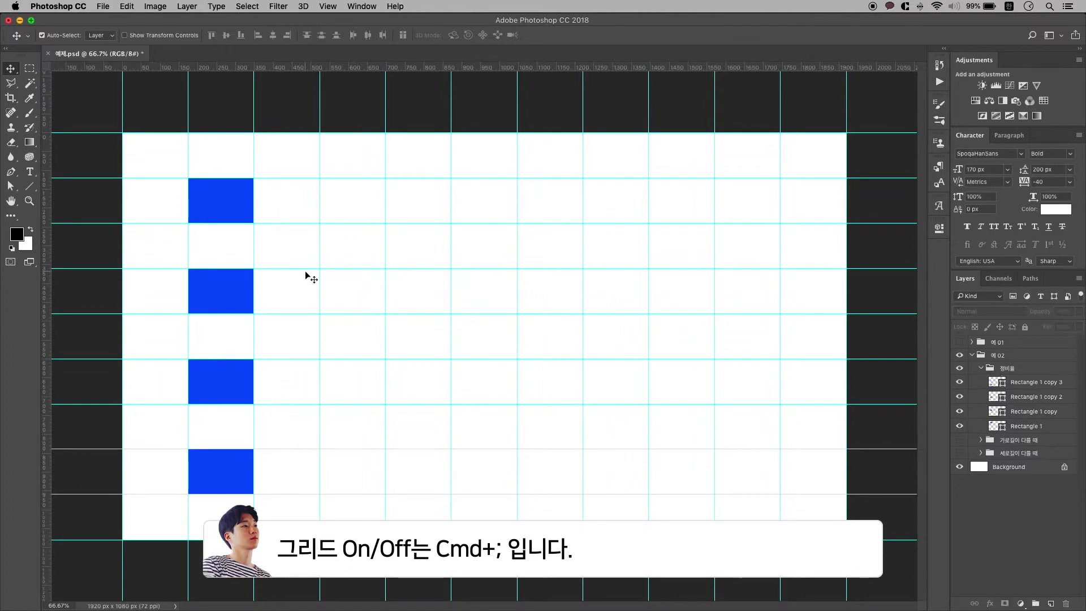
click(244, 210)
click(229, 280)
click(229, 393)
click(229, 466)
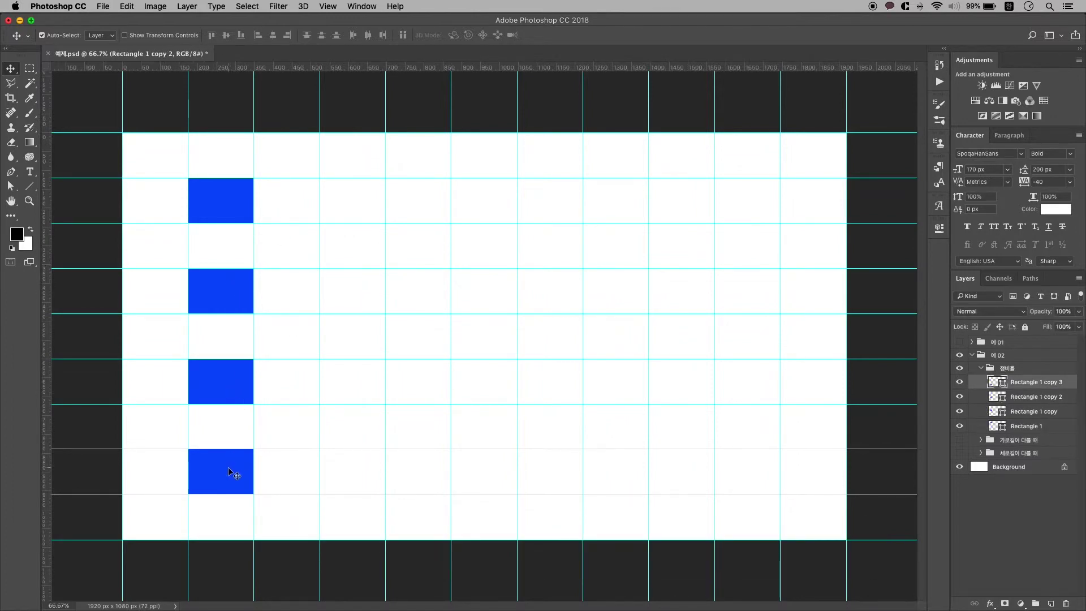
Move the two middle rectangles out of line, the second up against the first and the third down over the fourth.
drag(215, 303, 313, 337)
drag(213, 387, 239, 442)
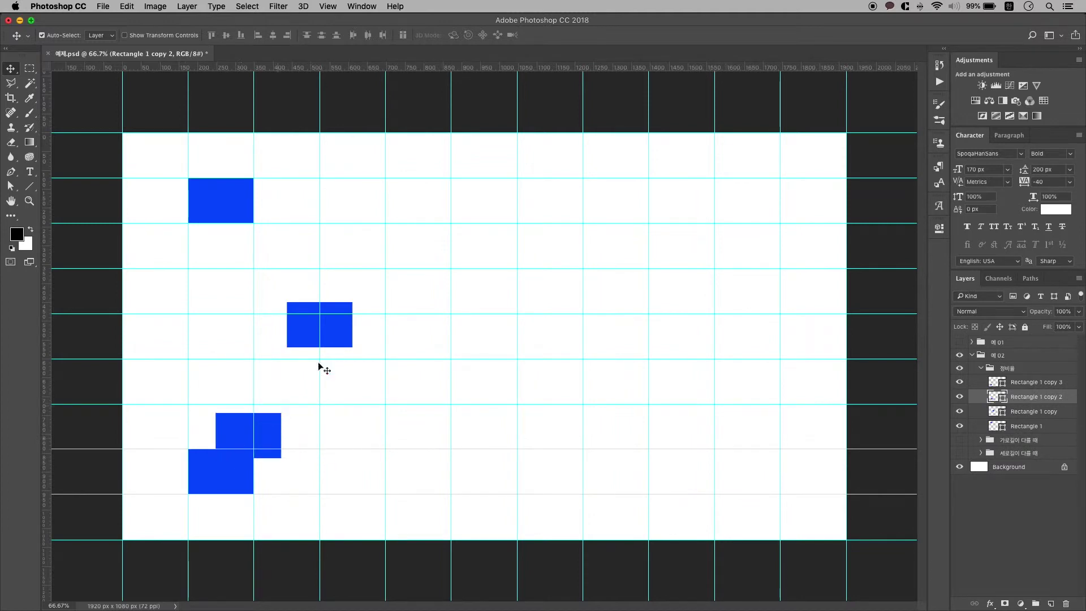
drag(311, 314, 252, 221)
Select all four rectangles and distribute them evenly by their vertical centers.
drag(420, 494, 141, 206)
click(187, 198)
drag(332, 482, 190, 215)
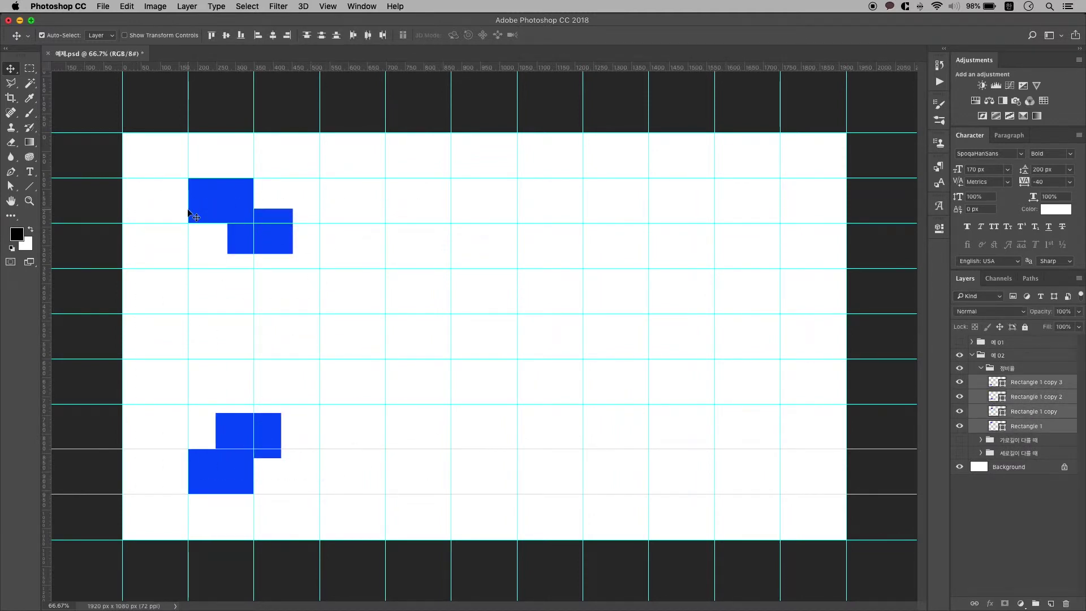
drag(293, 481, 205, 198)
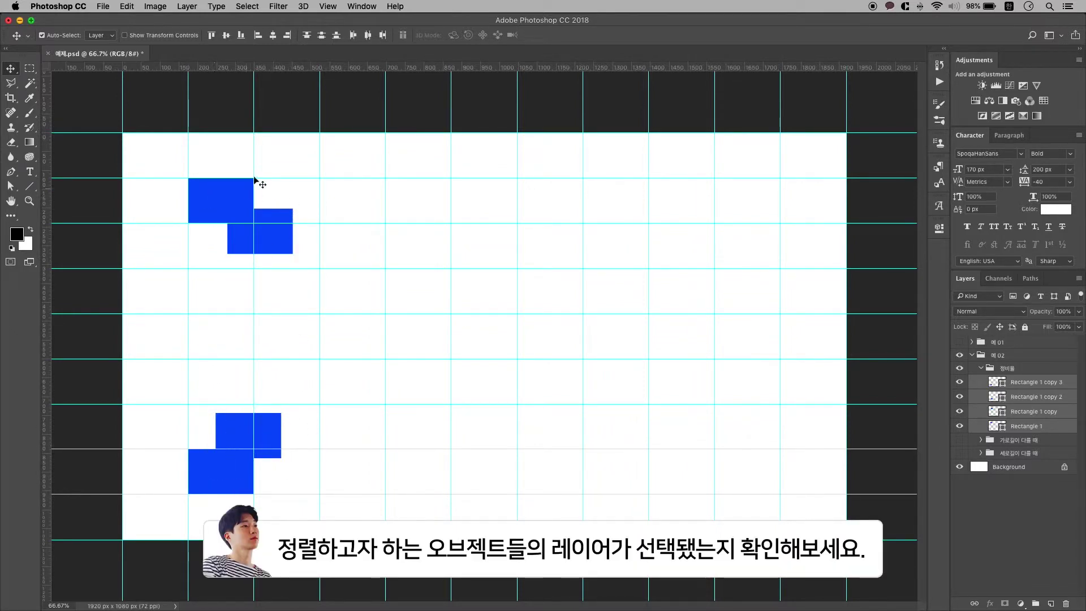
click(322, 35)
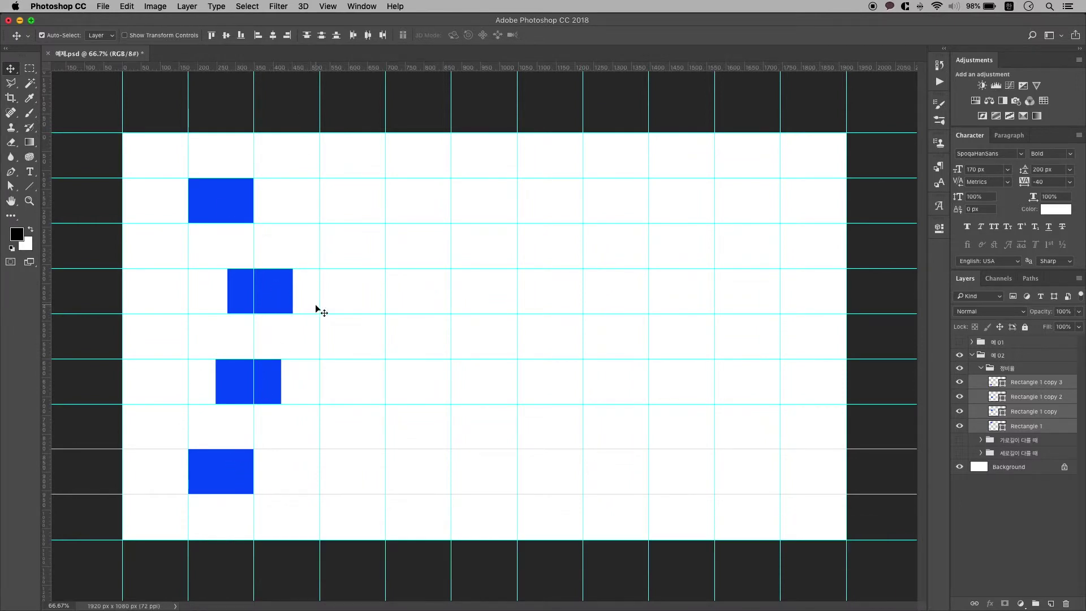
Scatter the three lower rectangles diagonally across the canvas at uneven spacing and have all four rectangles selected.
drag(293, 300, 387, 300)
drag(264, 374, 500, 374)
drag(252, 464, 629, 448)
drag(678, 485, 249, 204)
drag(359, 292, 472, 224)
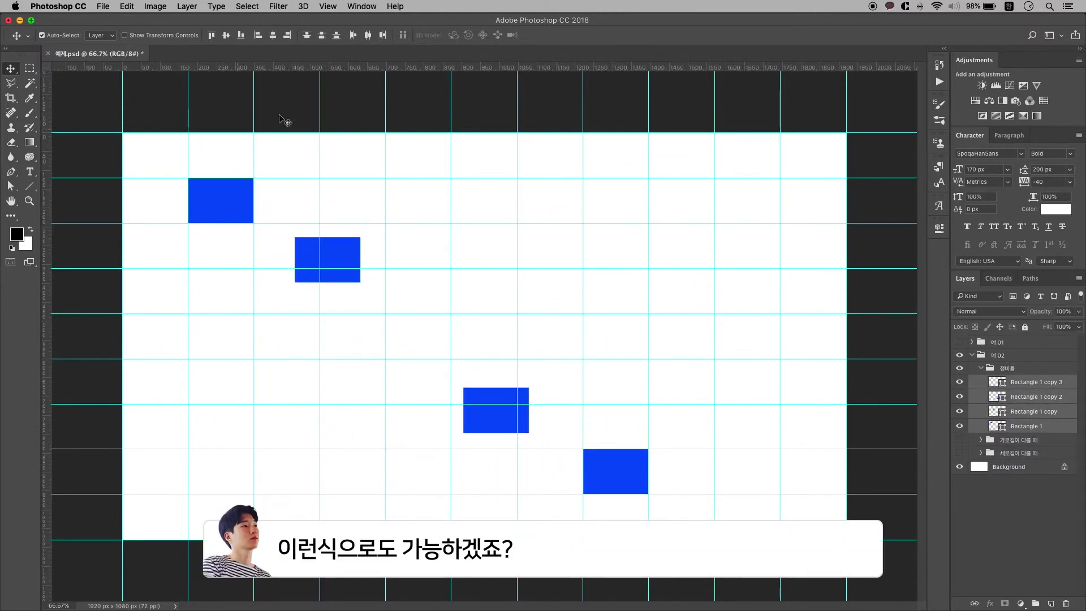
Distribute the four rectangles evenly by horizontal and vertical centers, and align their left edges.
click(368, 38)
click(318, 38)
drag(703, 497, 238, 202)
click(257, 35)
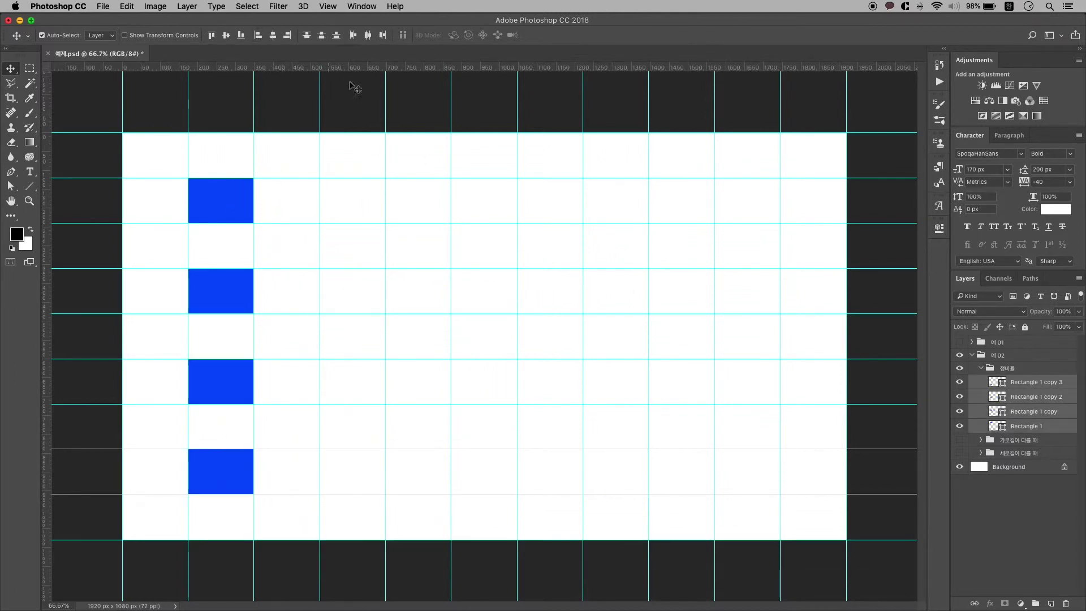
Collapse and hide the 정비율 subgroup and show the 가로길이 다를 때 subgroup.
click(981, 368)
click(959, 368)
click(960, 381)
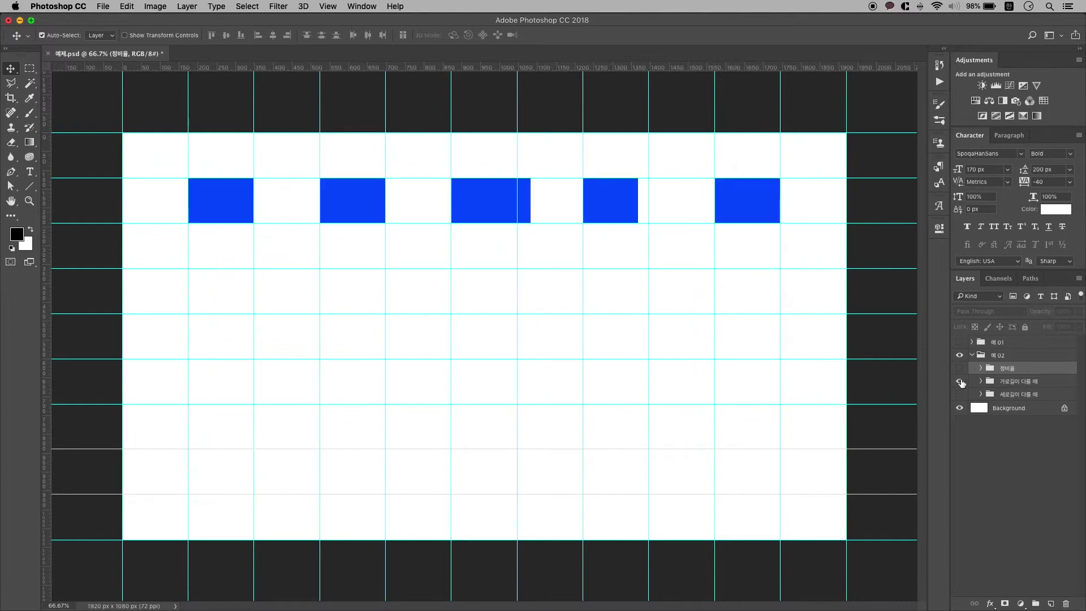
Select the rectangles in the row one by one to compare their widths and spacing against the guides.
click(238, 210)
click(381, 204)
click(508, 202)
click(626, 197)
click(745, 194)
click(219, 199)
click(368, 196)
click(754, 201)
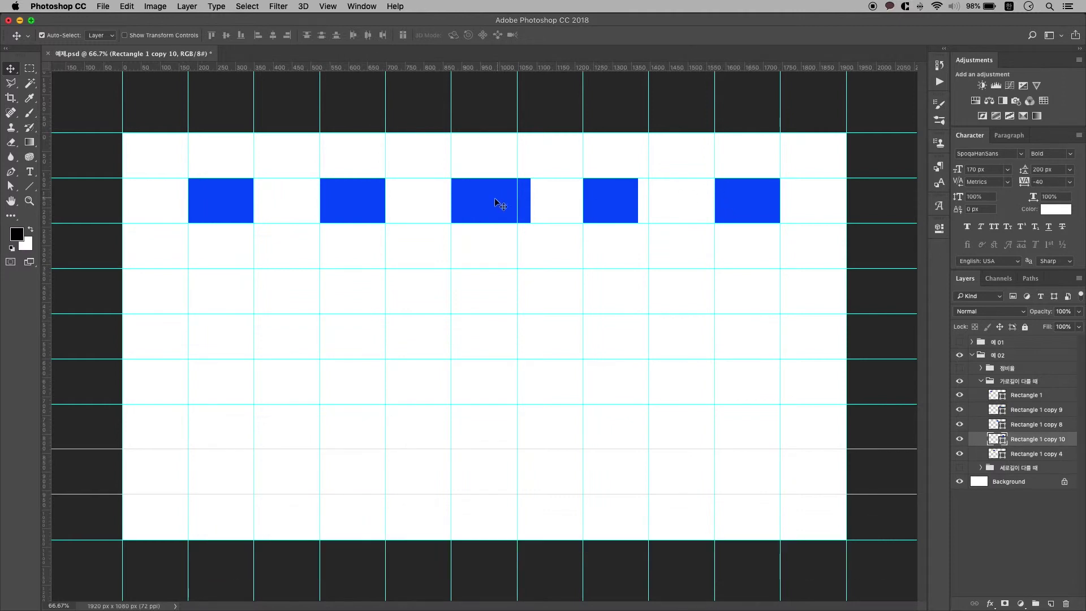
click(512, 199)
click(626, 196)
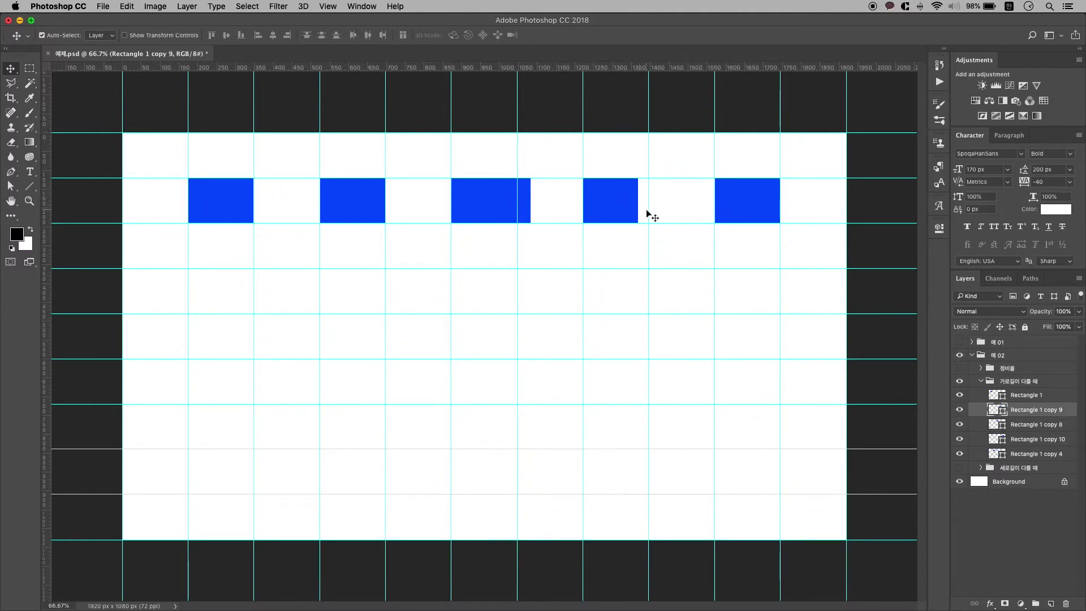
Select all five rectangles in the row and distribute them by left edges, by horizontal centers, and by right edges in turn.
drag(766, 246, 237, 204)
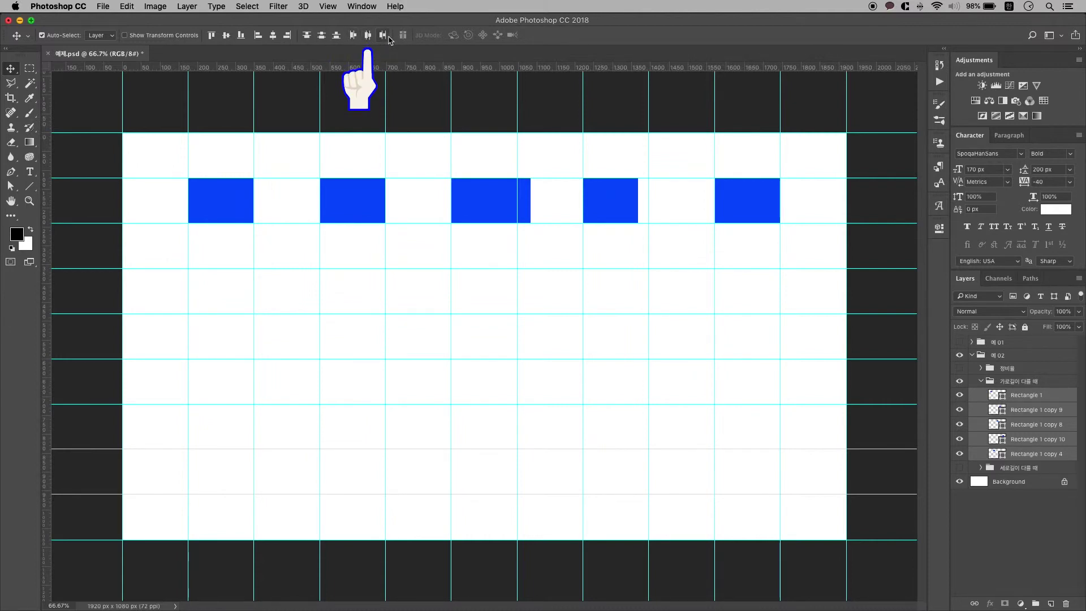
click(355, 40)
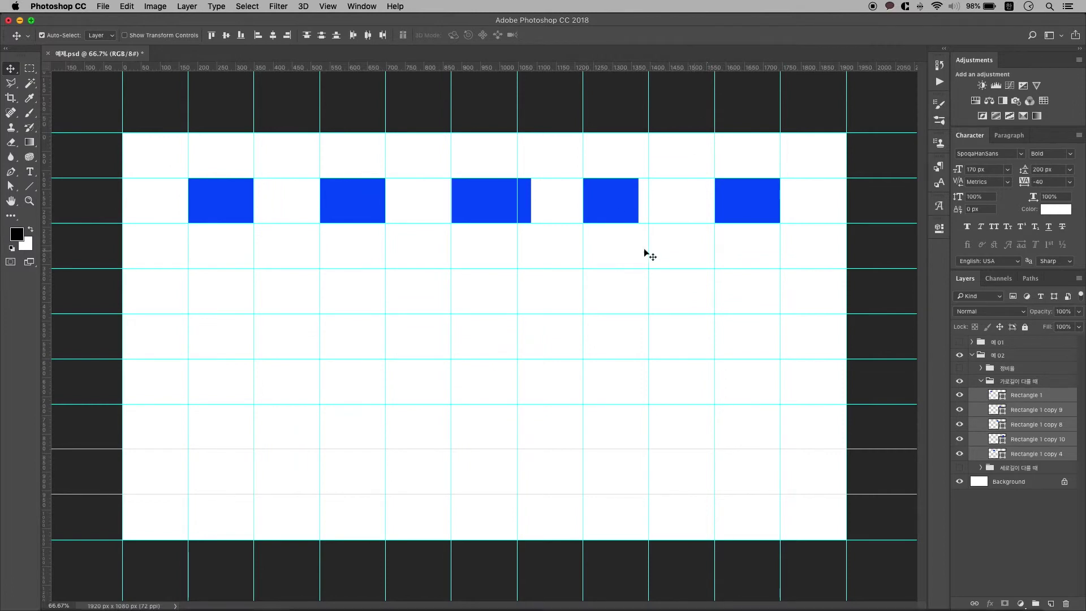
click(368, 35)
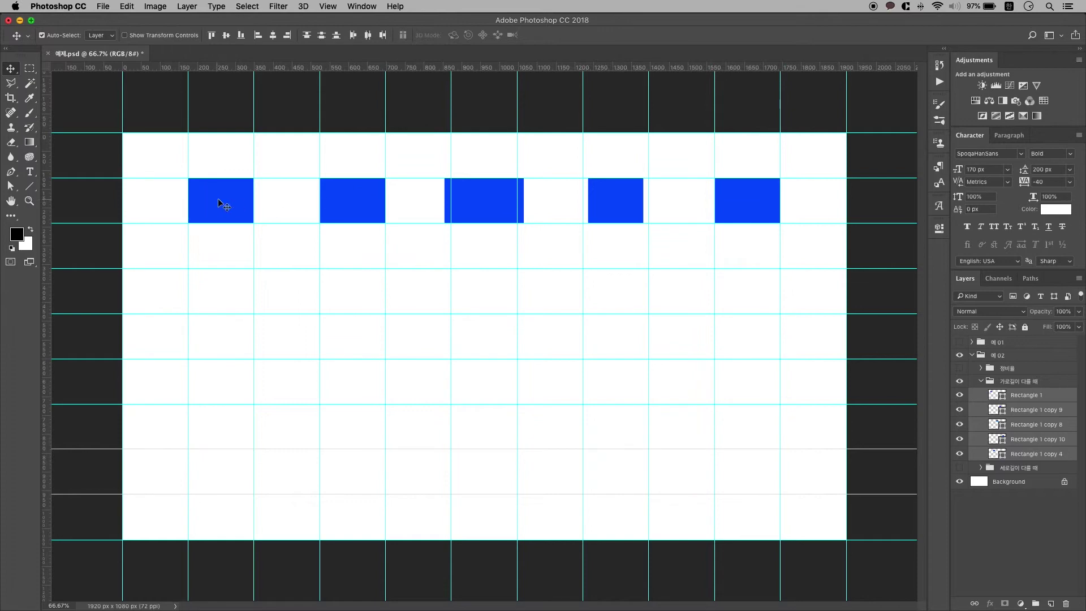
click(383, 35)
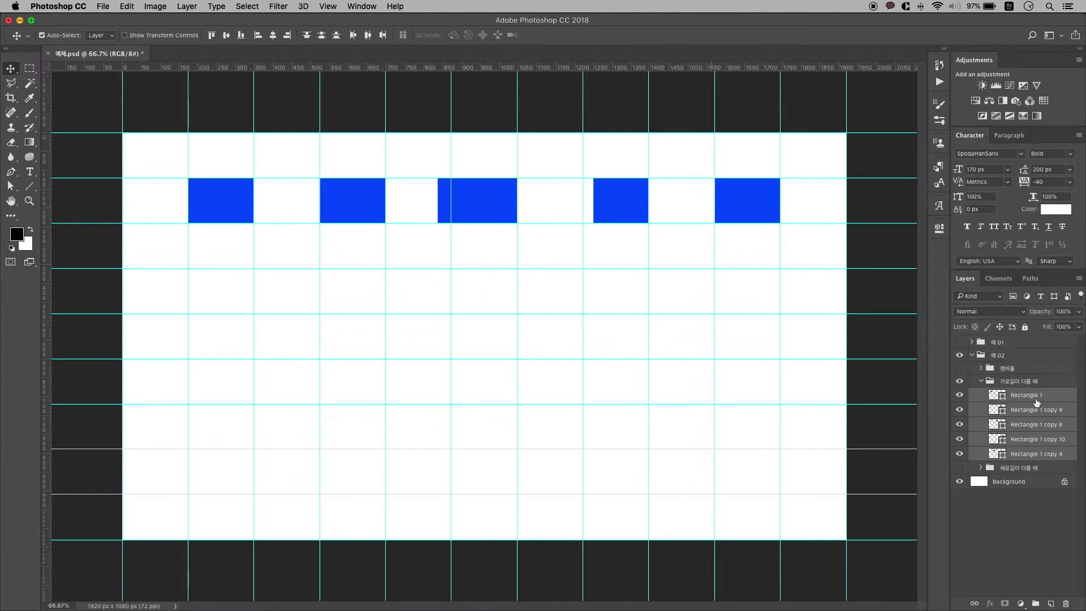
Collapse and hide the 가로길이 다를 때 subgroup and show the 세로길이 다를 때 subgroup.
click(980, 381)
click(959, 381)
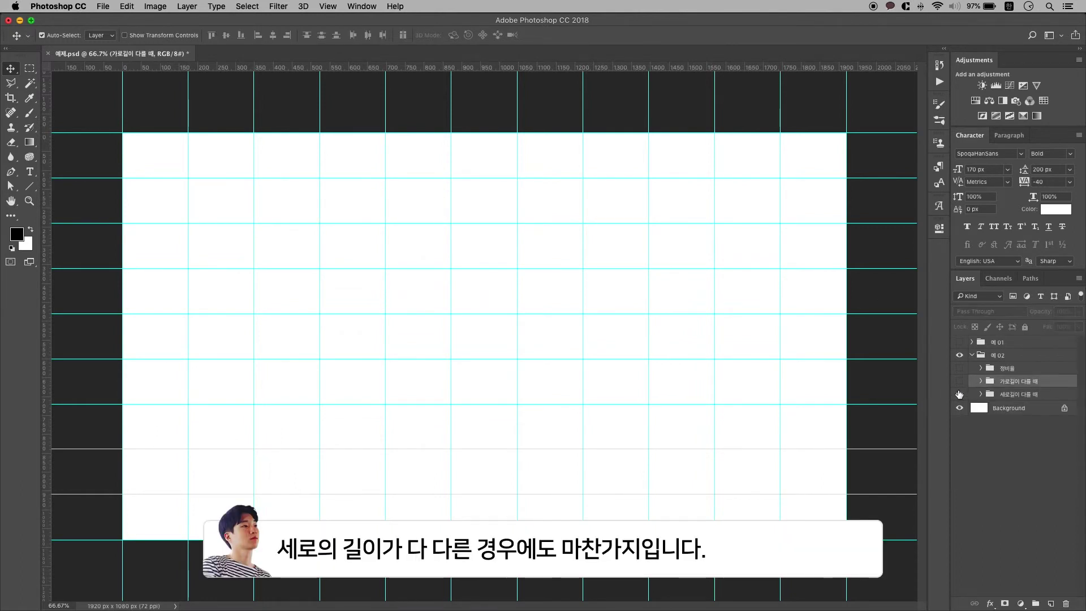
click(959, 394)
Select the four stacked rectangles of differing heights and distribute them by vertical centers, and by bottom edges.
drag(276, 182, 429, 481)
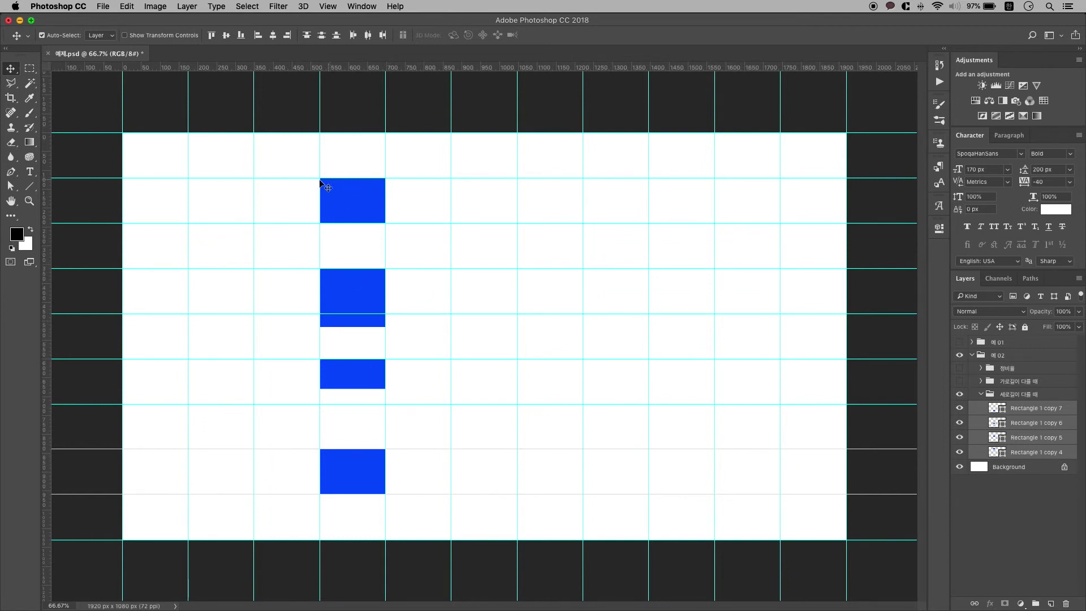
click(322, 35)
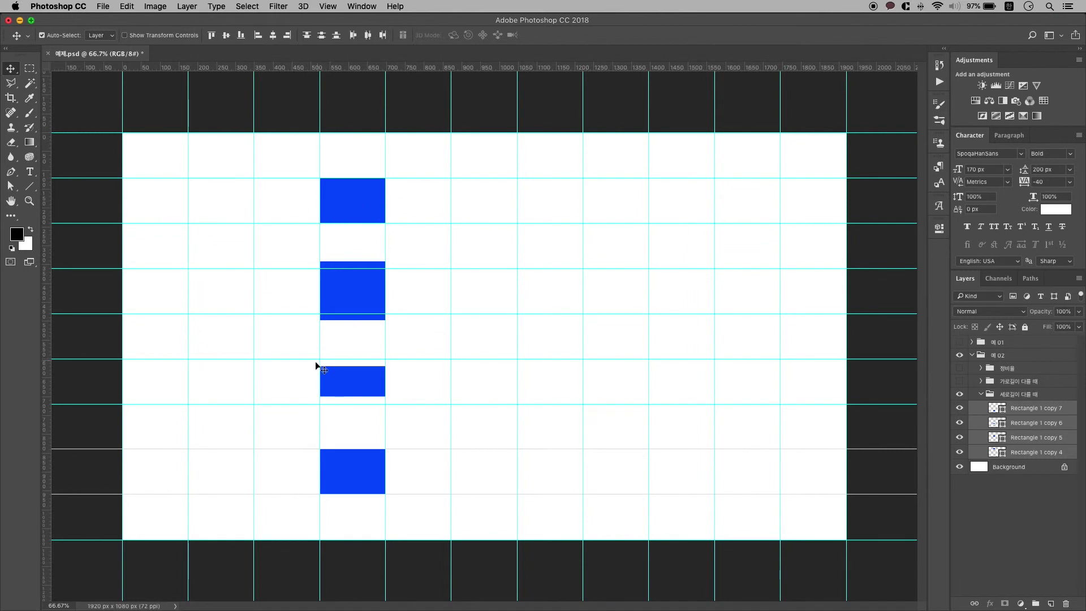
click(336, 37)
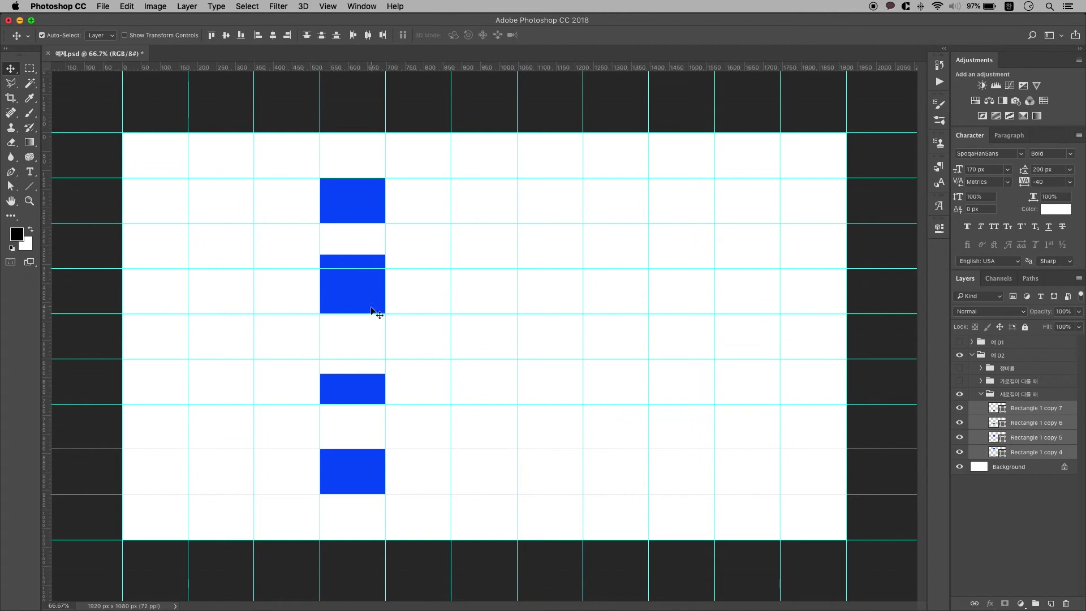